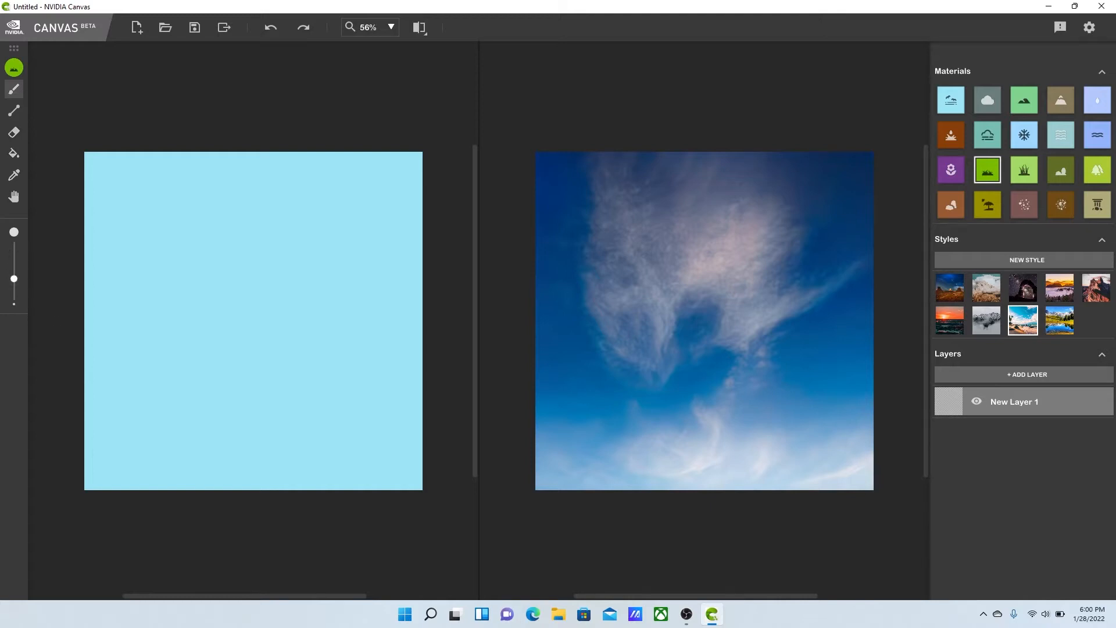
# Paint a bright green grass line across the lower third of the canvas and fill the area below it with grass.
pyautogui.moveTo(65, 388)
pyautogui.mouseDown()
pyautogui.moveTo(259, 383)
pyautogui.moveTo(438, 391)
pyautogui.mouseUp()
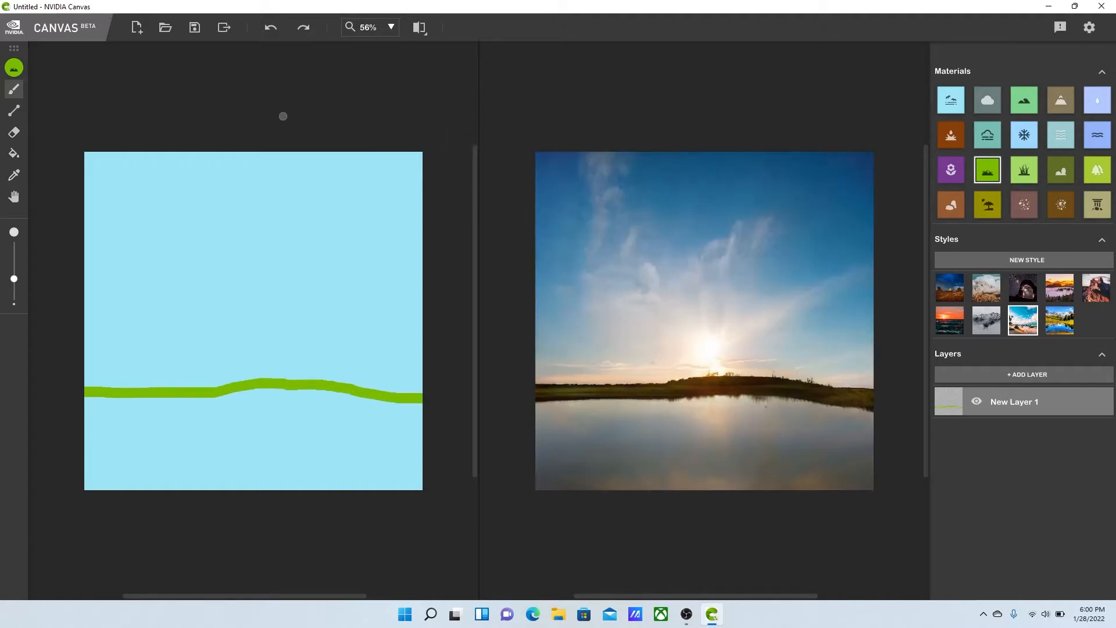
pyautogui.click(14, 153)
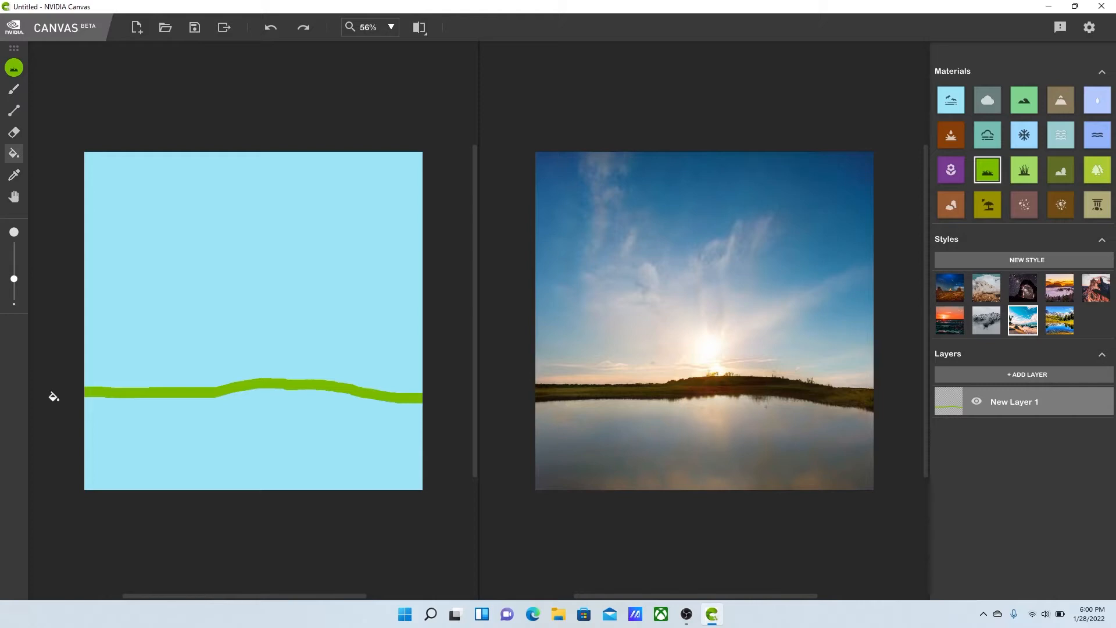
pyautogui.click(119, 436)
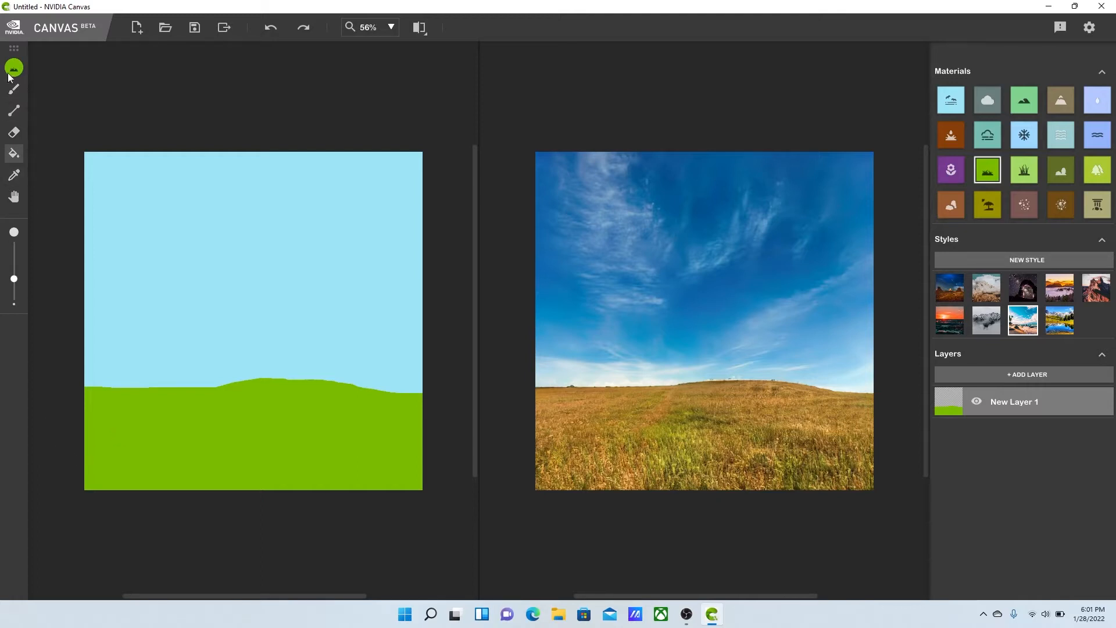
# Paint a grey-blue water line across the grass near the canvas's lower edge and fill the area beneath it with water.
pyautogui.click(14, 90)
pyautogui.click(1065, 132)
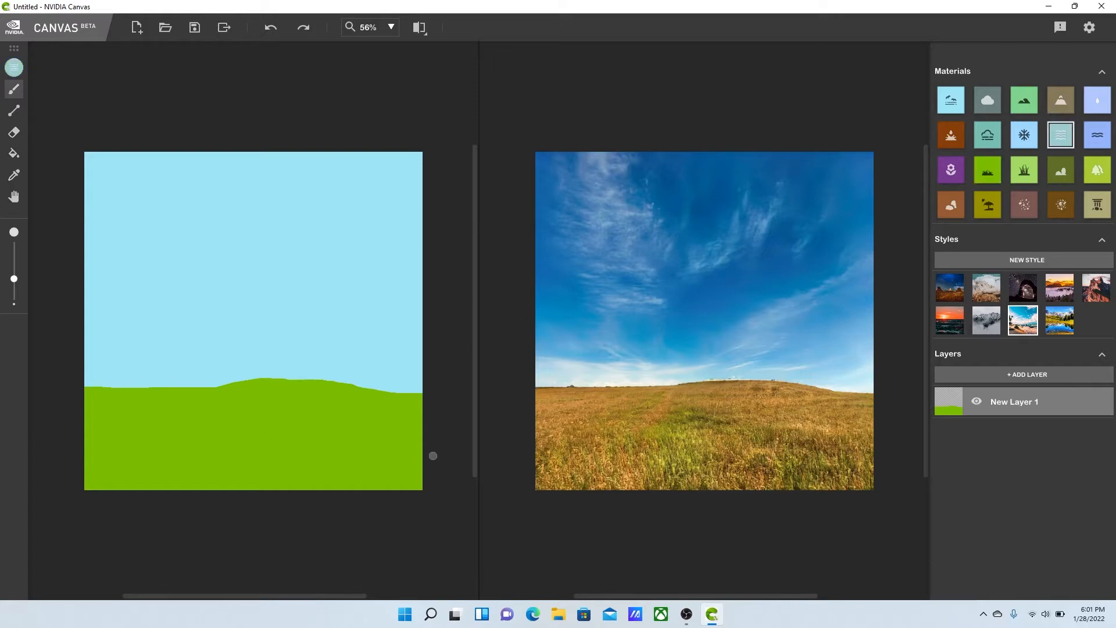
pyautogui.moveTo(433, 455)
pyautogui.mouseDown()
pyautogui.moveTo(200, 440)
pyautogui.moveTo(58, 463)
pyautogui.mouseUp()
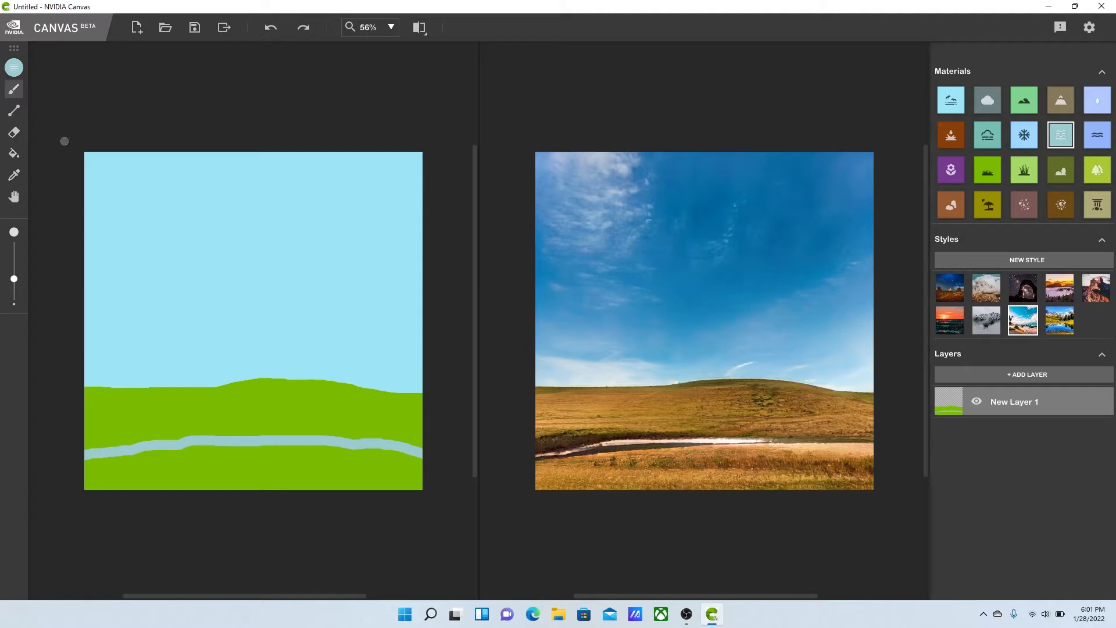
pyautogui.click(12, 153)
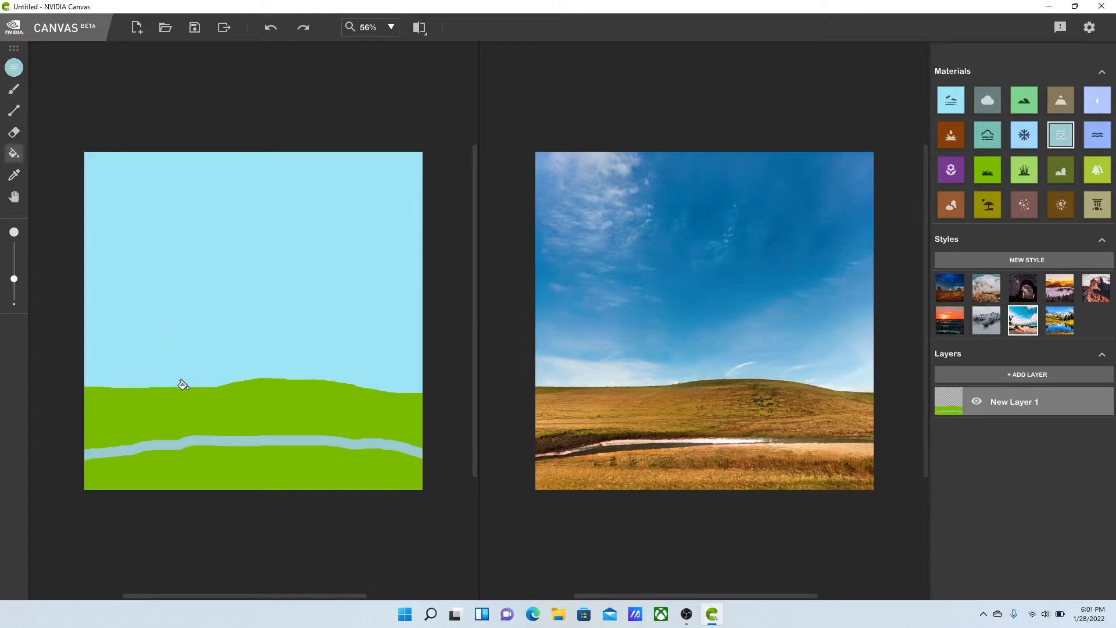
pyautogui.click(189, 469)
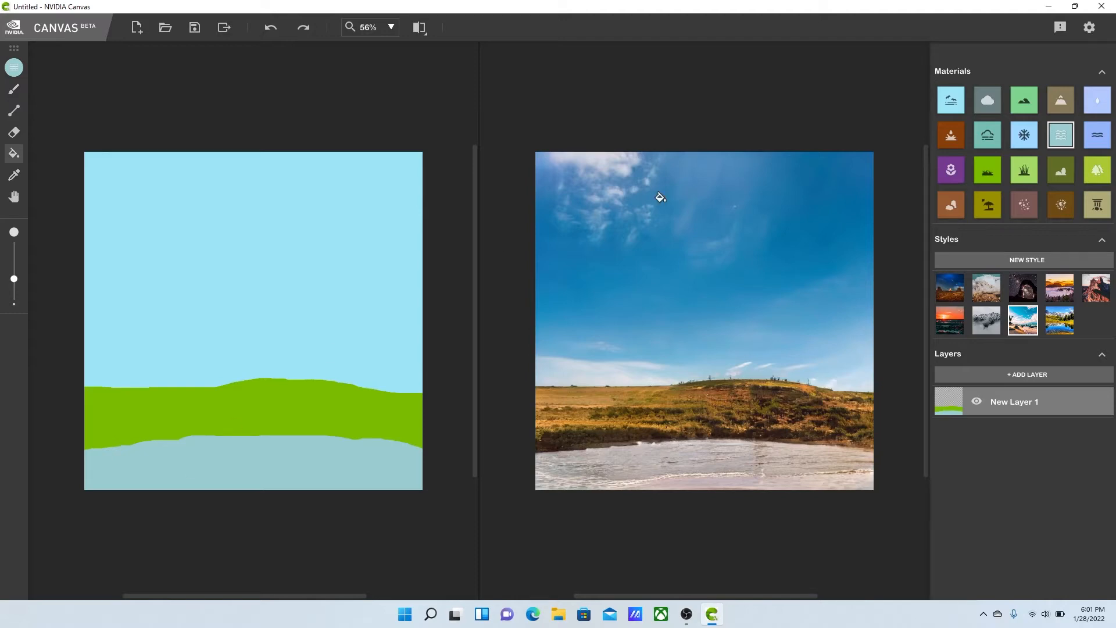
# Compare the black-and-white, sunset and dark blue evening styles on the rendered scene, and apply the colourful mountain lake style.
pyautogui.click(1061, 324)
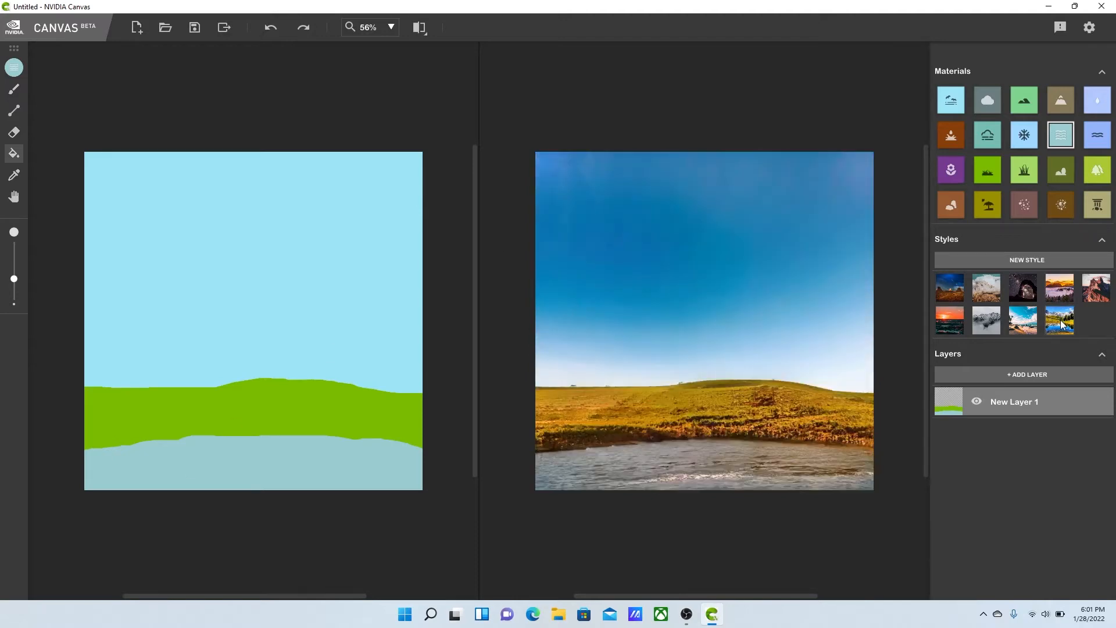
pyautogui.click(983, 325)
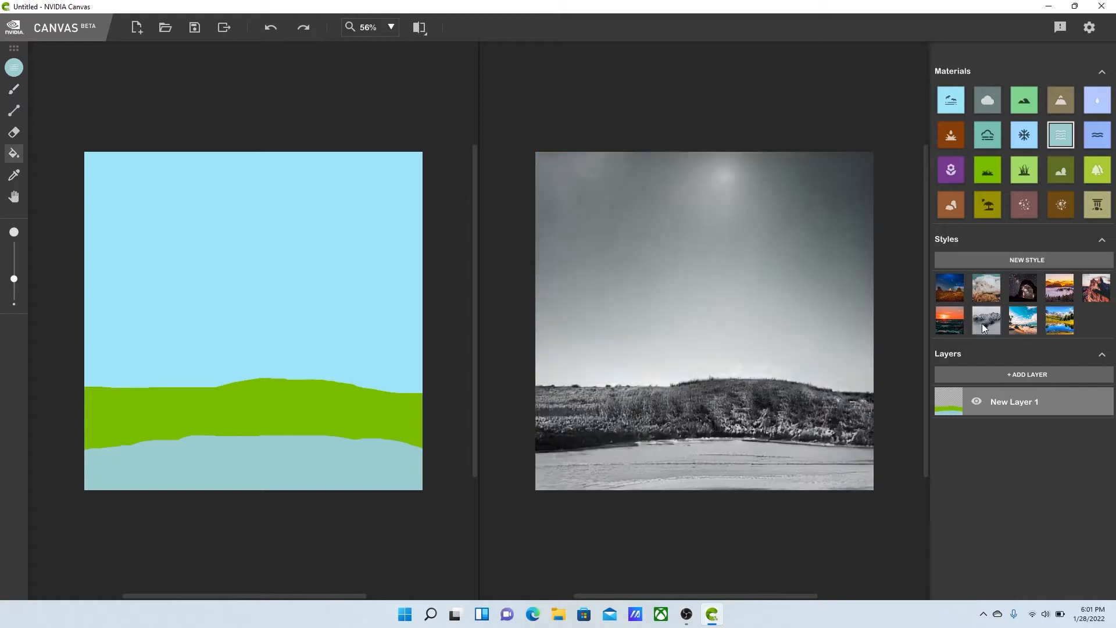
pyautogui.click(1068, 323)
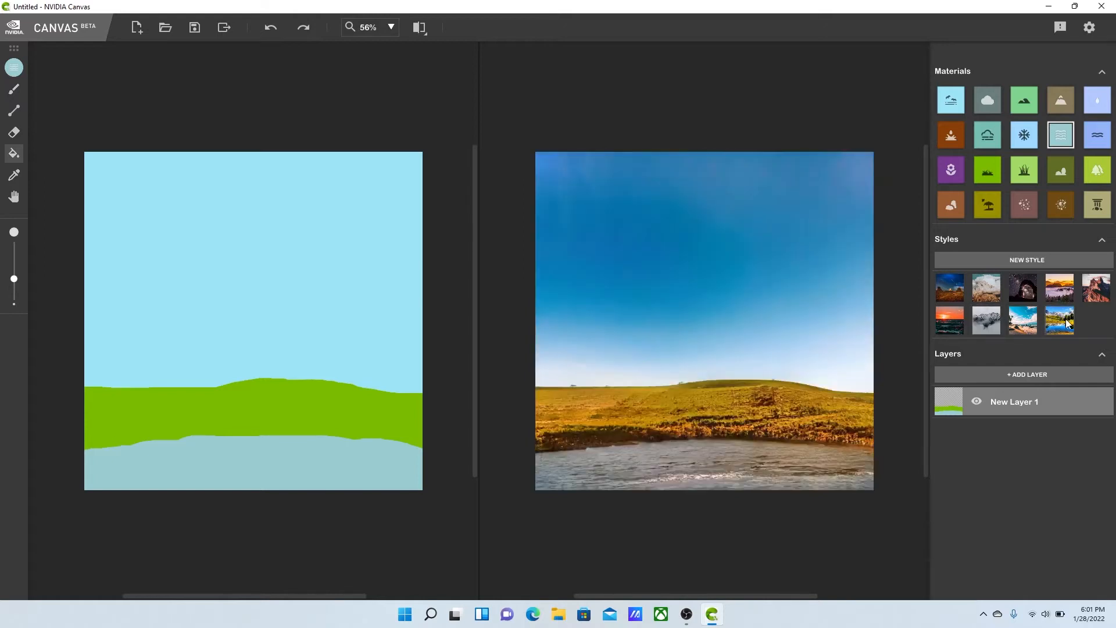
pyautogui.click(1067, 280)
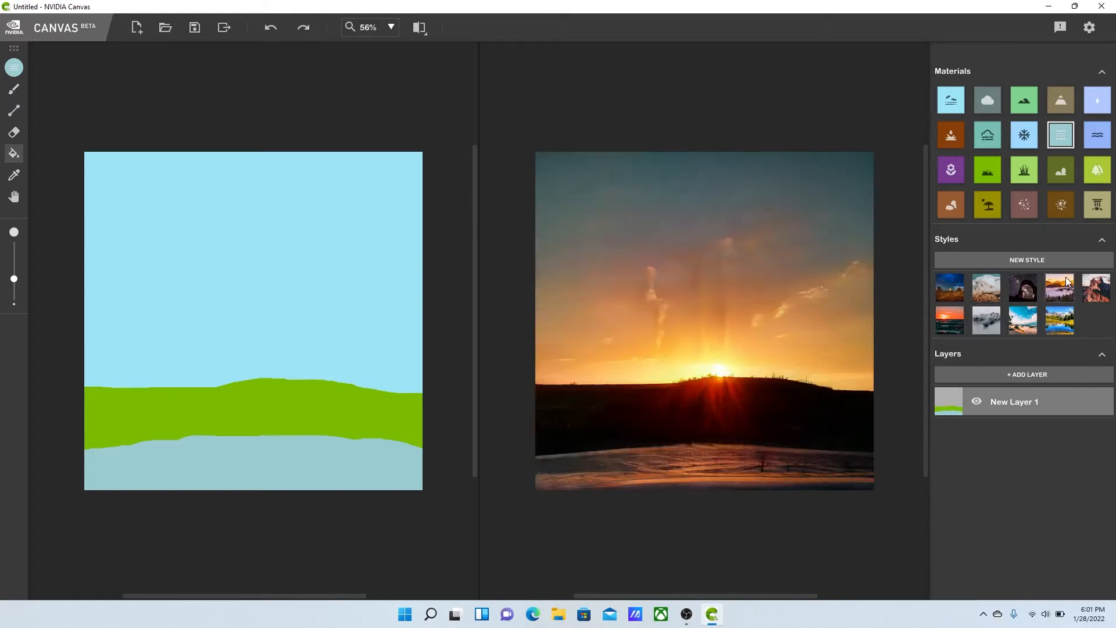
pyautogui.click(951, 288)
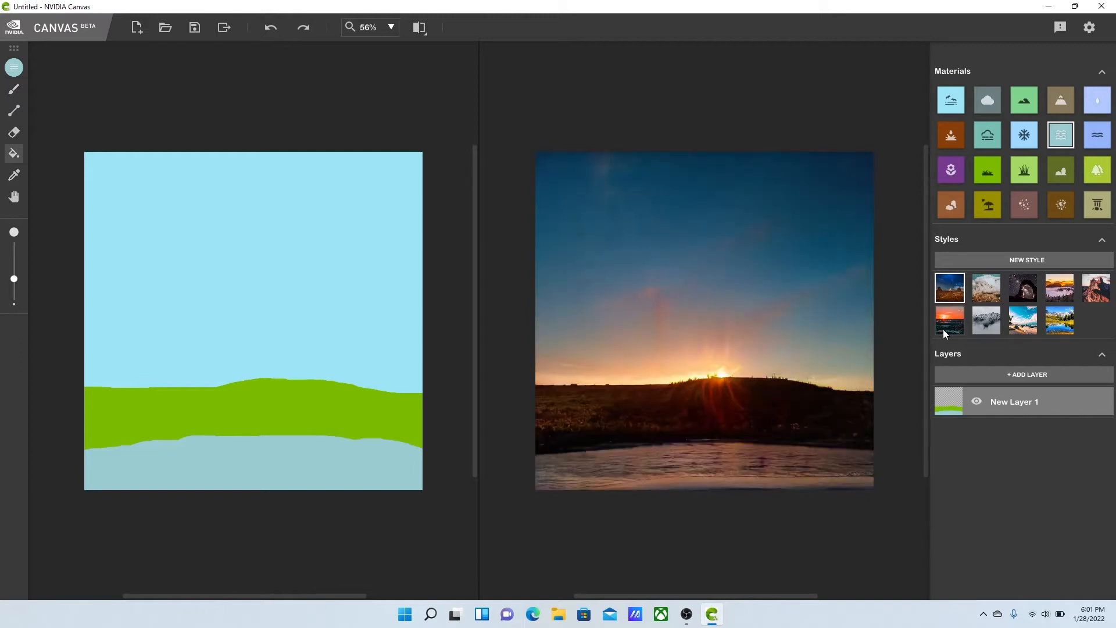
pyautogui.click(943, 329)
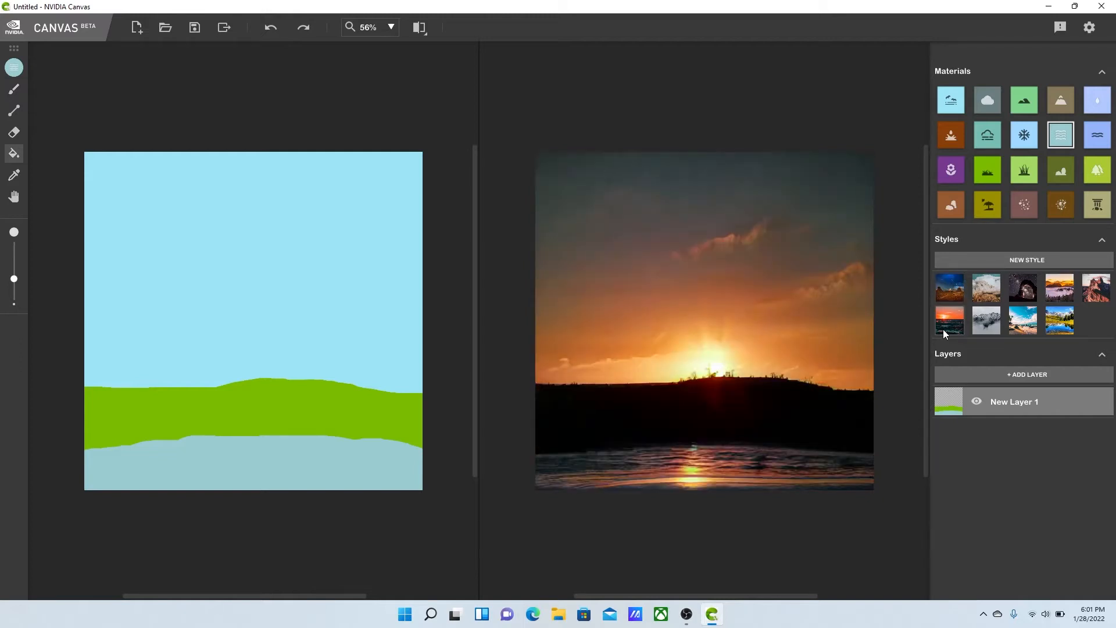
pyautogui.click(1061, 320)
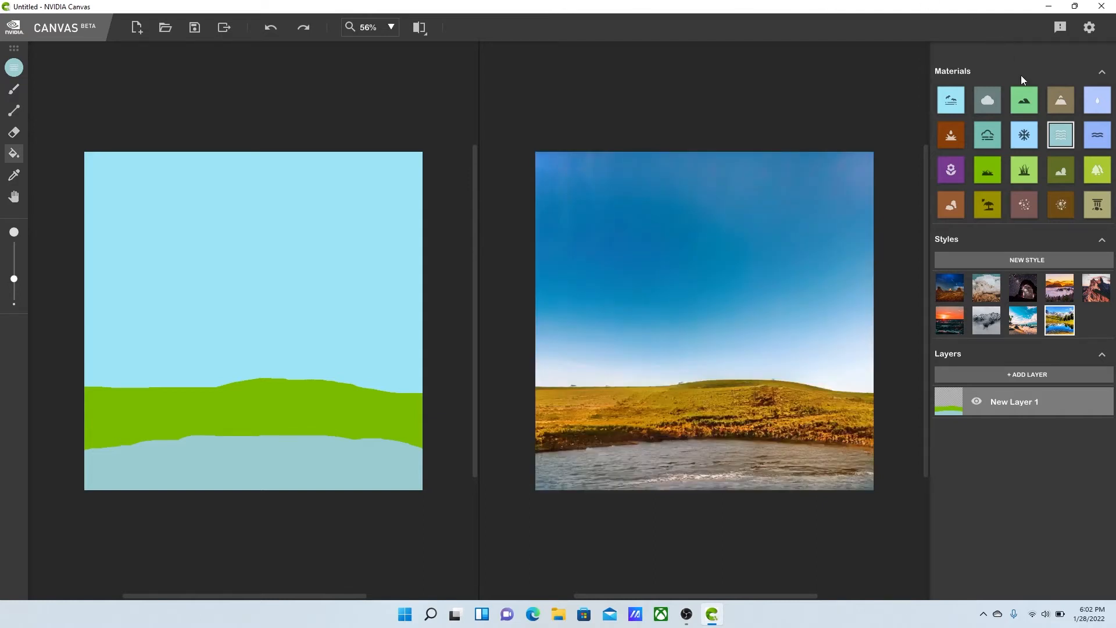
# Outline a rounded light green hill on the left half of the horizon and fill it with the same material.
pyautogui.click(1022, 102)
pyautogui.click(14, 89)
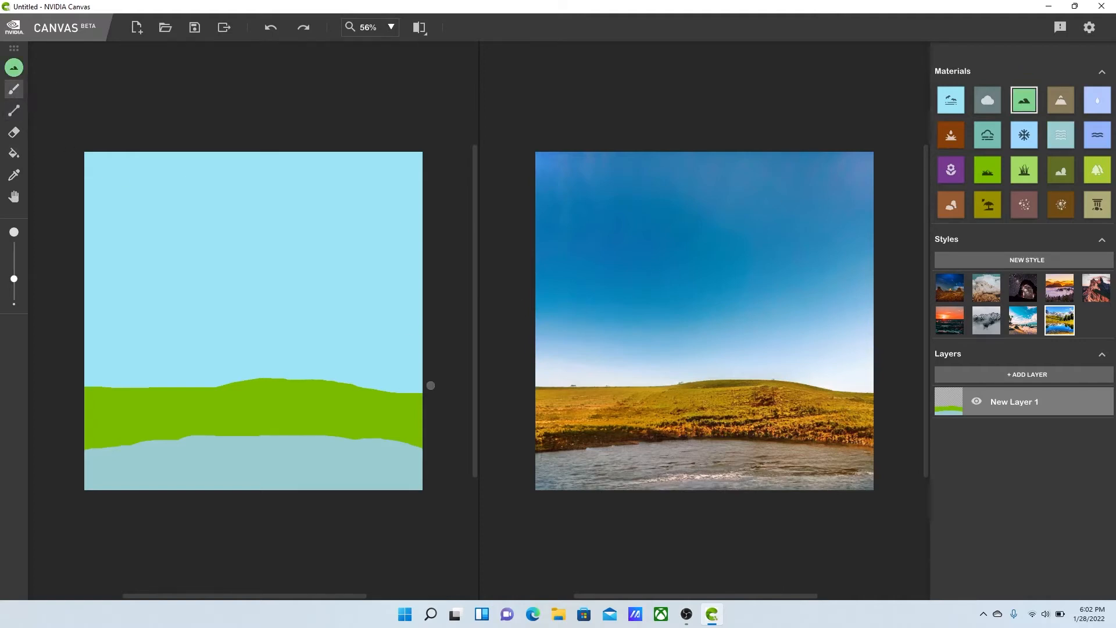
pyautogui.moveTo(527, 385); pyautogui.dragTo(580, 365)
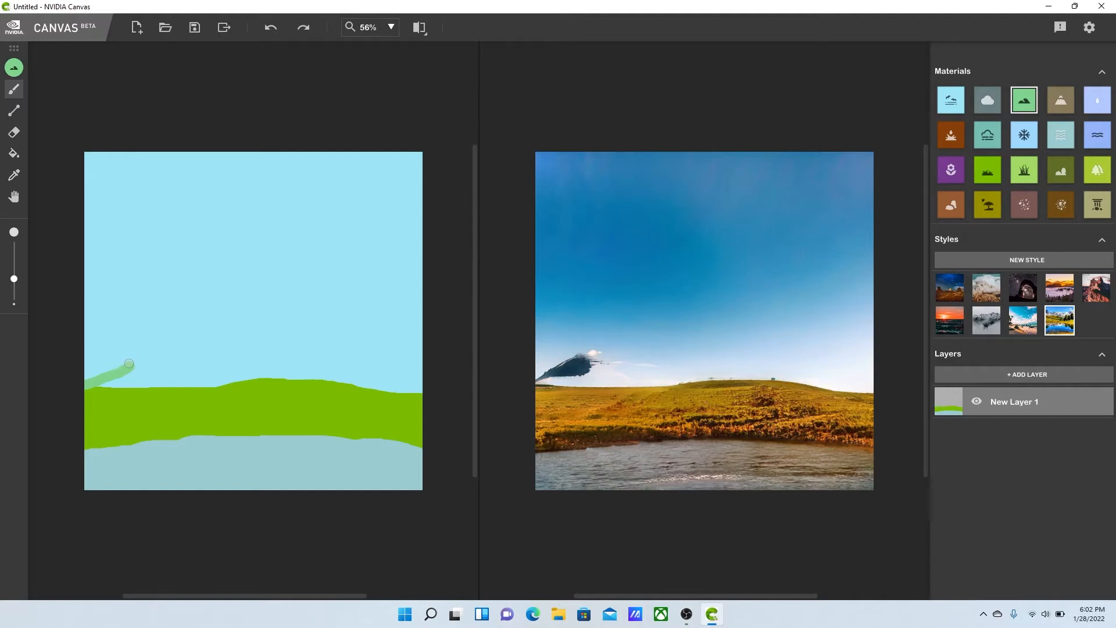
pyautogui.moveTo(129, 363)
pyautogui.mouseDown()
pyautogui.moveTo(233, 339)
pyautogui.moveTo(264, 343)
pyautogui.moveTo(314, 382)
pyautogui.moveTo(83, 390)
pyautogui.mouseUp()
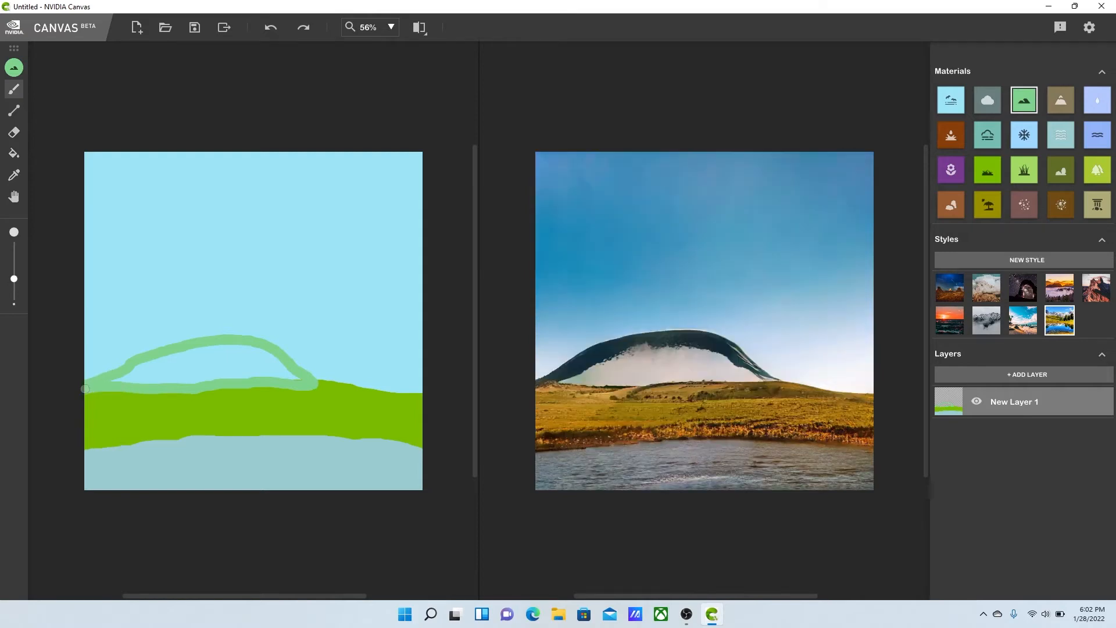
pyautogui.click(15, 155)
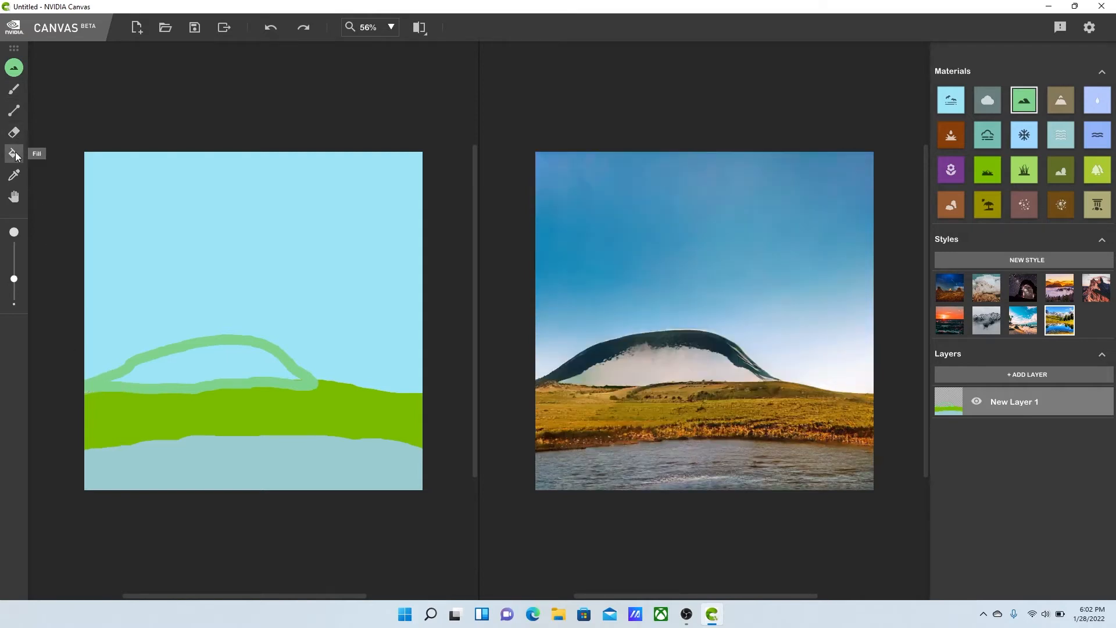
pyautogui.click(145, 369)
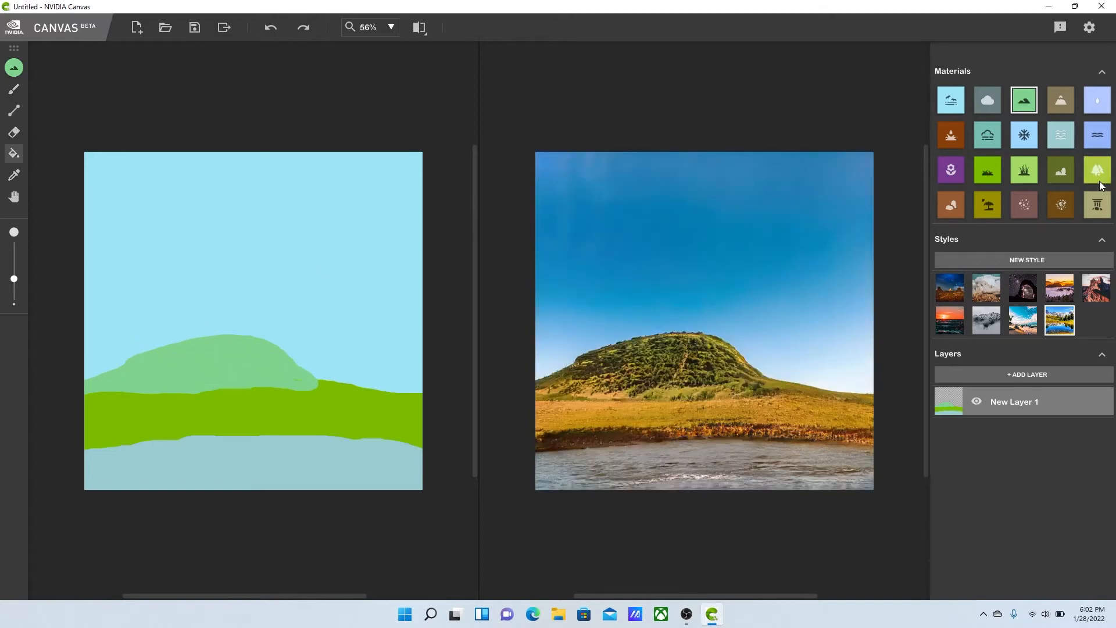
# Enlarge the brush and paint olive green bushes along the hill's left slope up to its summit.
pyautogui.click(1059, 171)
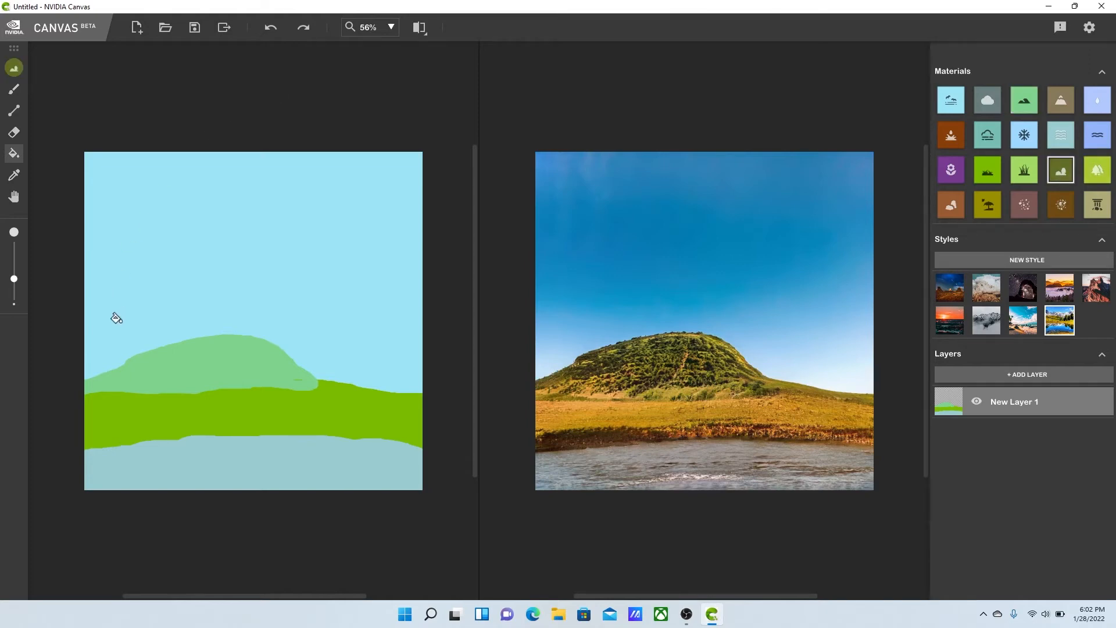
pyautogui.click(17, 92)
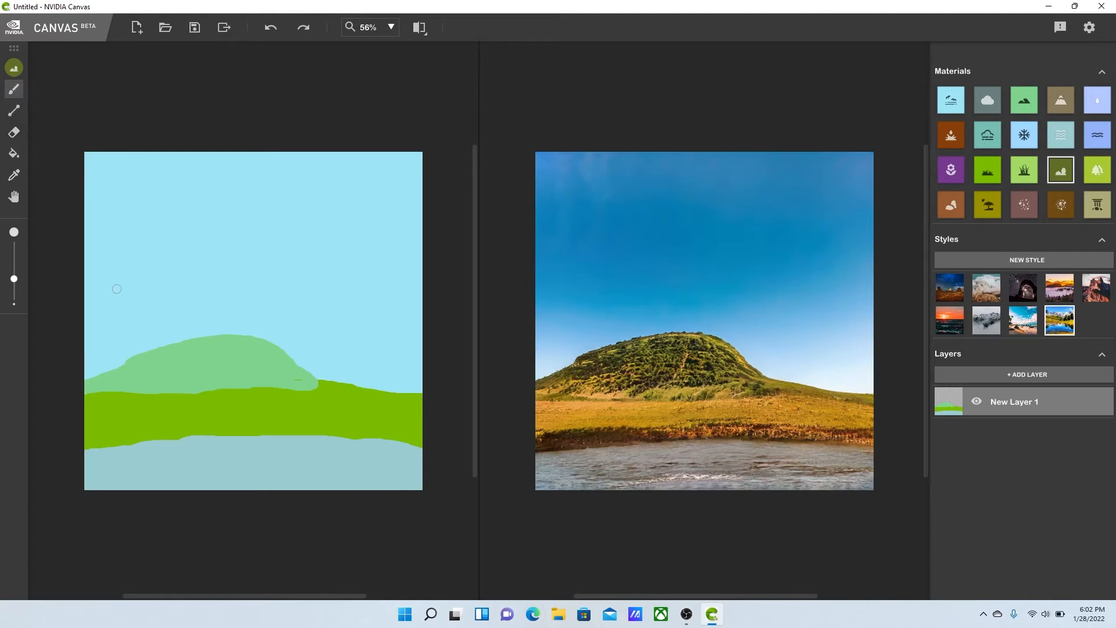
pyautogui.moveTo(17, 283); pyautogui.dragTo(14, 264)
pyautogui.moveTo(87, 381); pyautogui.dragTo(141, 363)
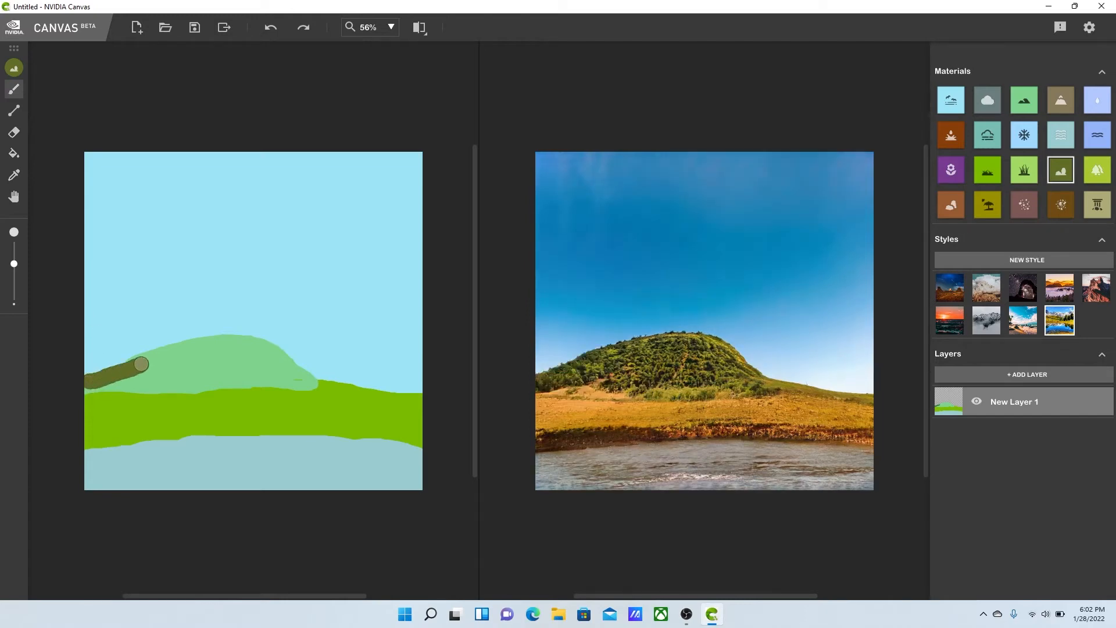
pyautogui.moveTo(125, 364)
pyautogui.mouseDown()
pyautogui.moveTo(232, 337)
pyautogui.moveTo(142, 370)
pyautogui.mouseUp()
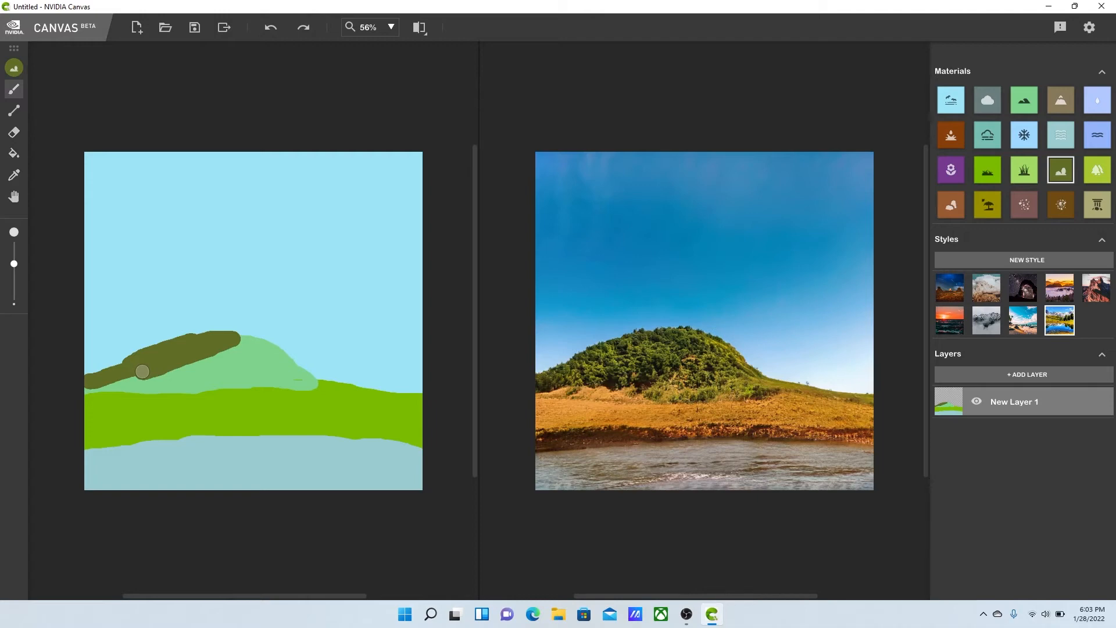
# Paint three horizontal grey cloud strokes in the upper part of the sky.
pyautogui.click(989, 99)
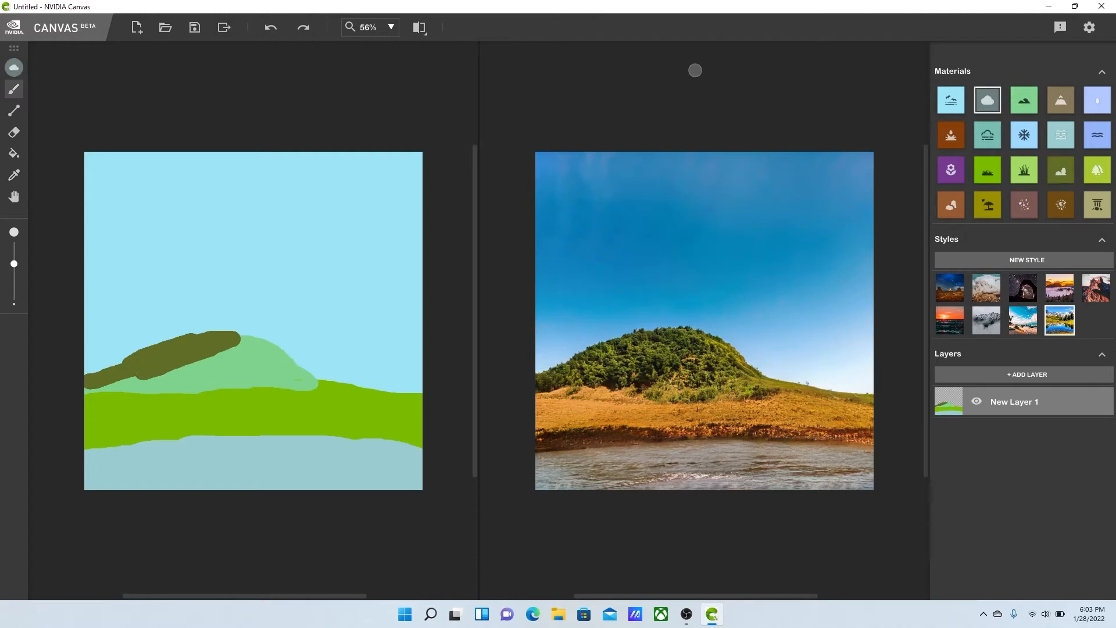
pyautogui.moveTo(399, 224)
pyautogui.mouseDown()
pyautogui.moveTo(271, 223)
pyautogui.moveTo(265, 198)
pyautogui.moveTo(198, 200)
pyautogui.mouseUp()
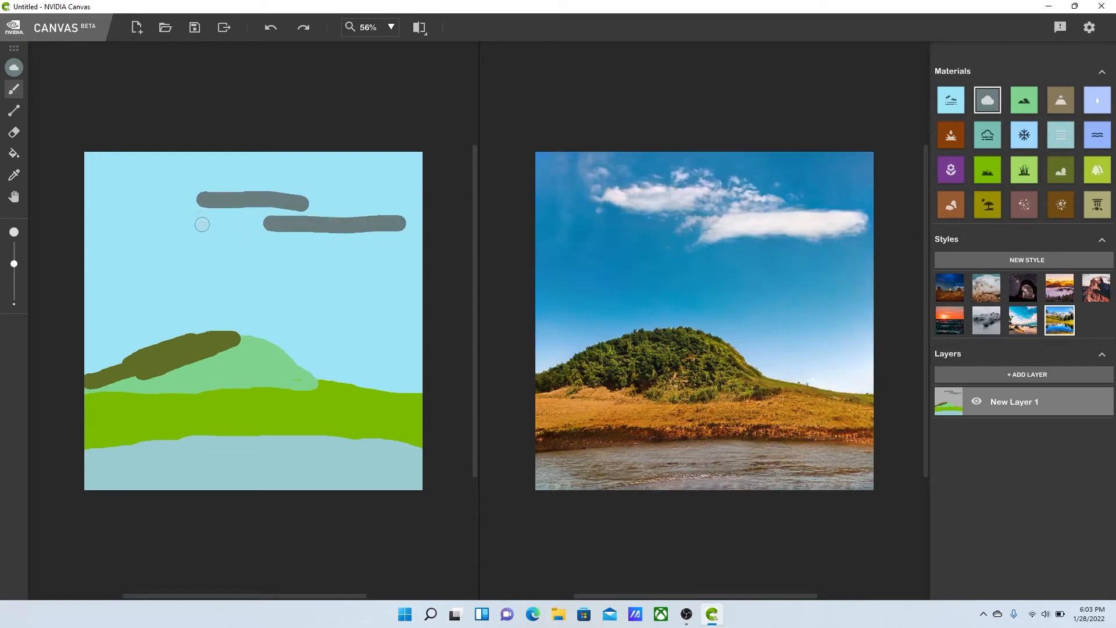
pyautogui.moveTo(220, 238); pyautogui.dragTo(283, 244)
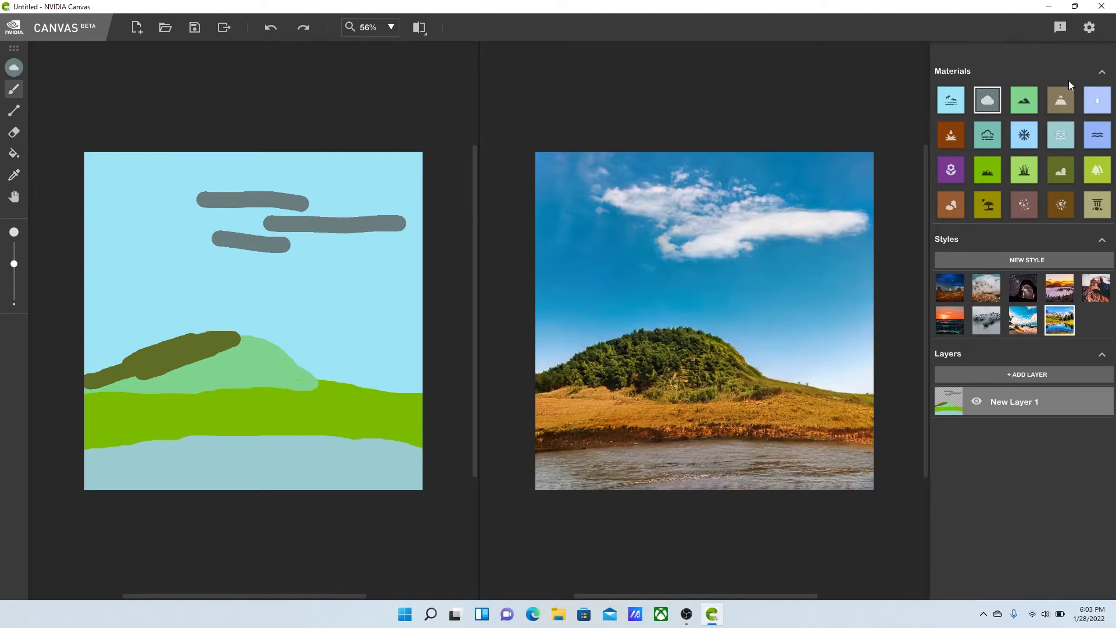
# Dab a cluster of brown rocks on the right side of the grass and a single rock in the water.
pyautogui.click(952, 204)
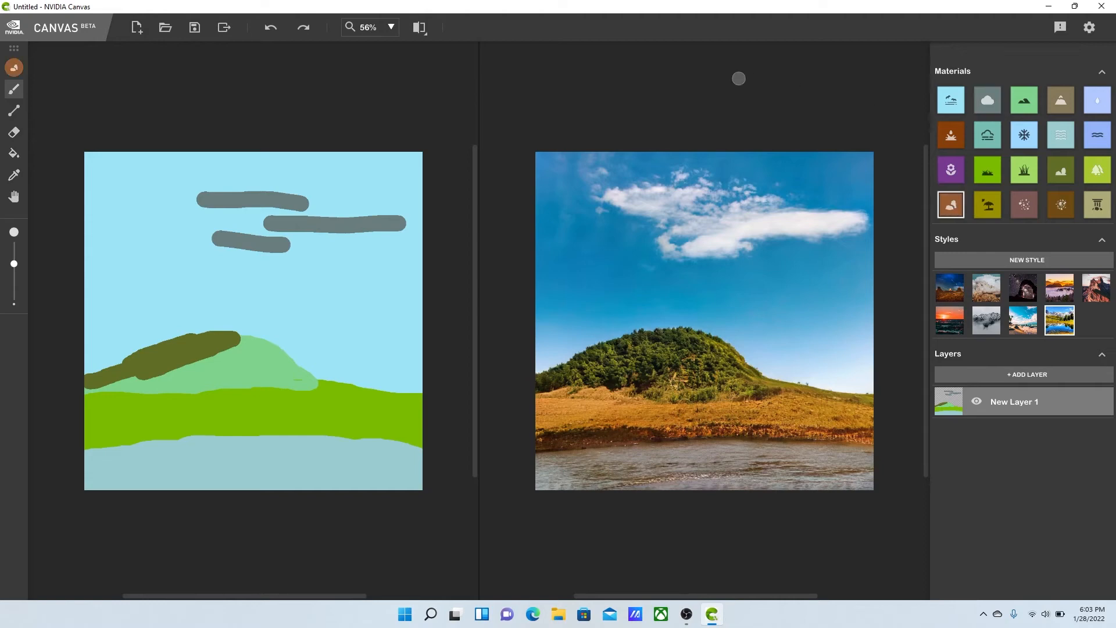
pyautogui.click(359, 421)
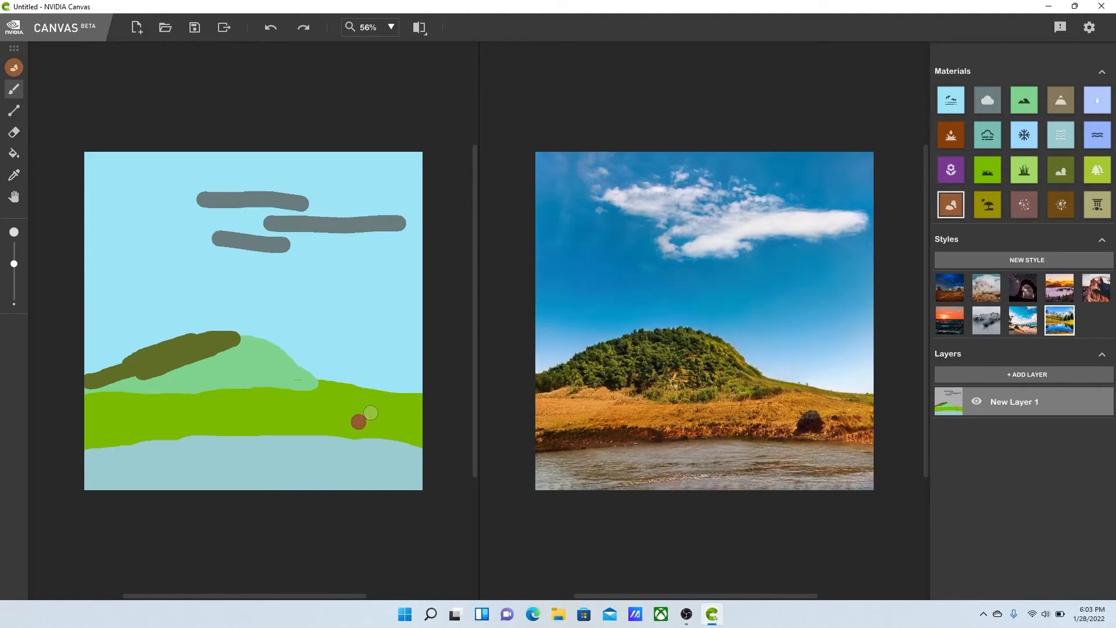
pyautogui.click(371, 413)
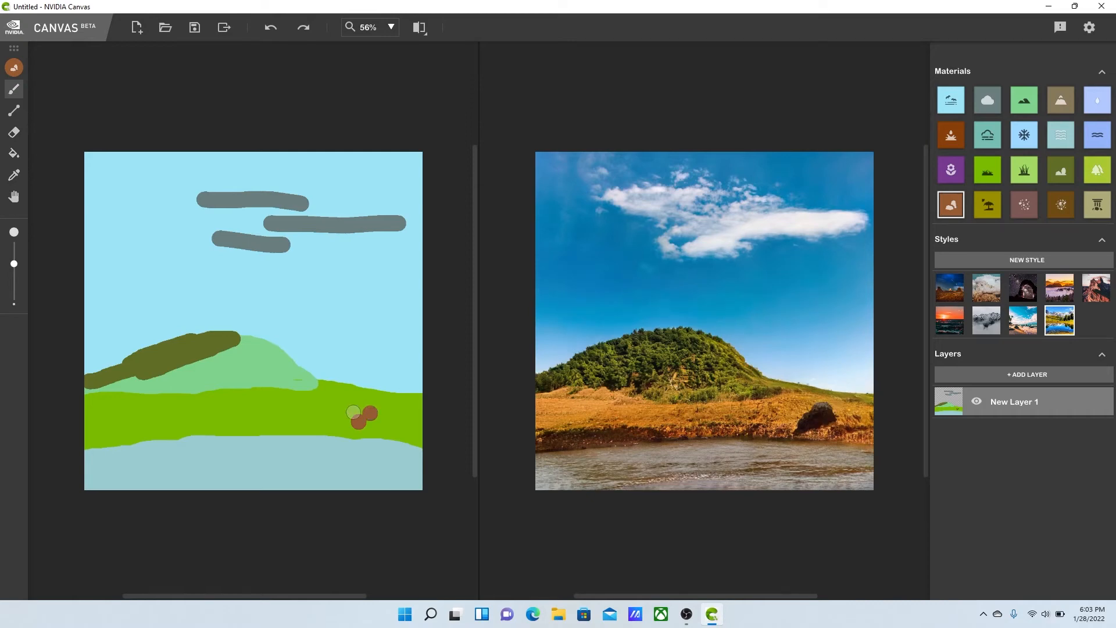
pyautogui.click(353, 413)
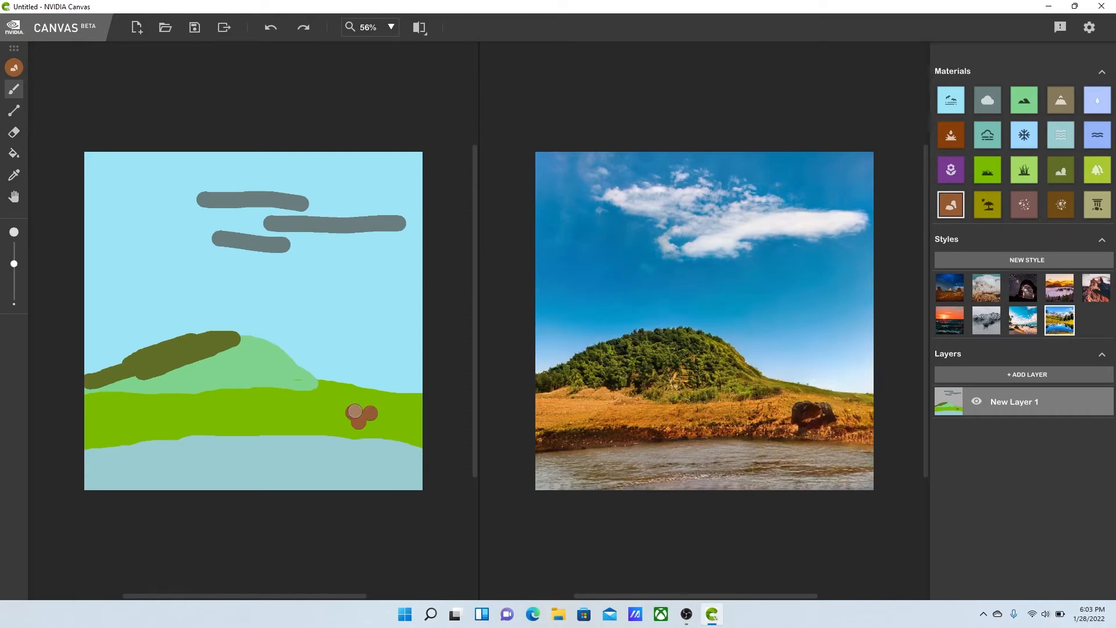
pyautogui.click(263, 466)
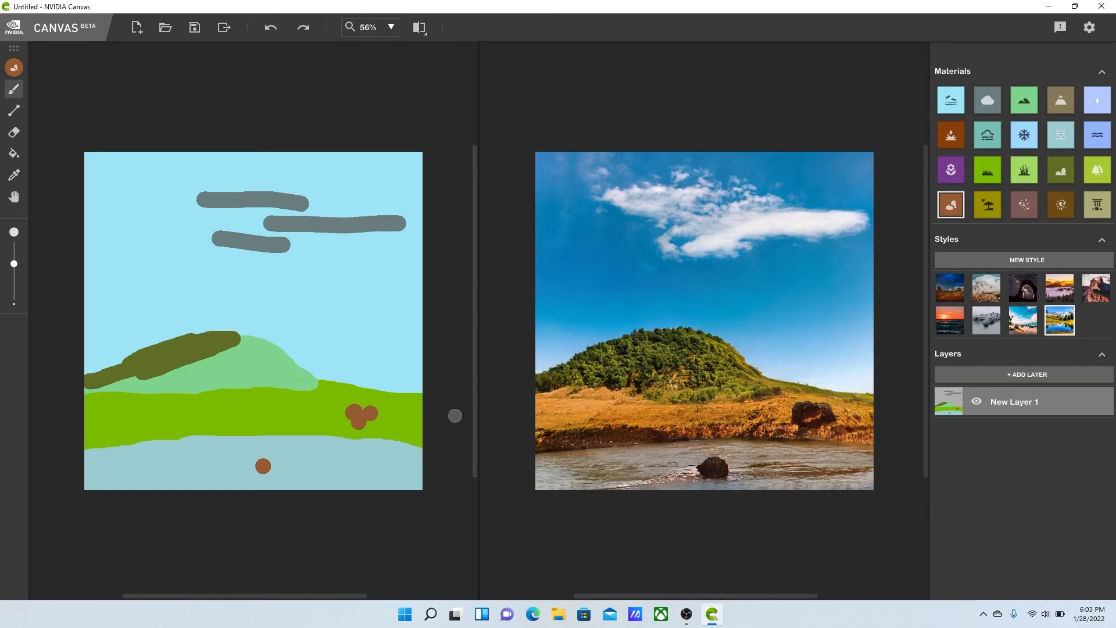
pyautogui.click(374, 418)
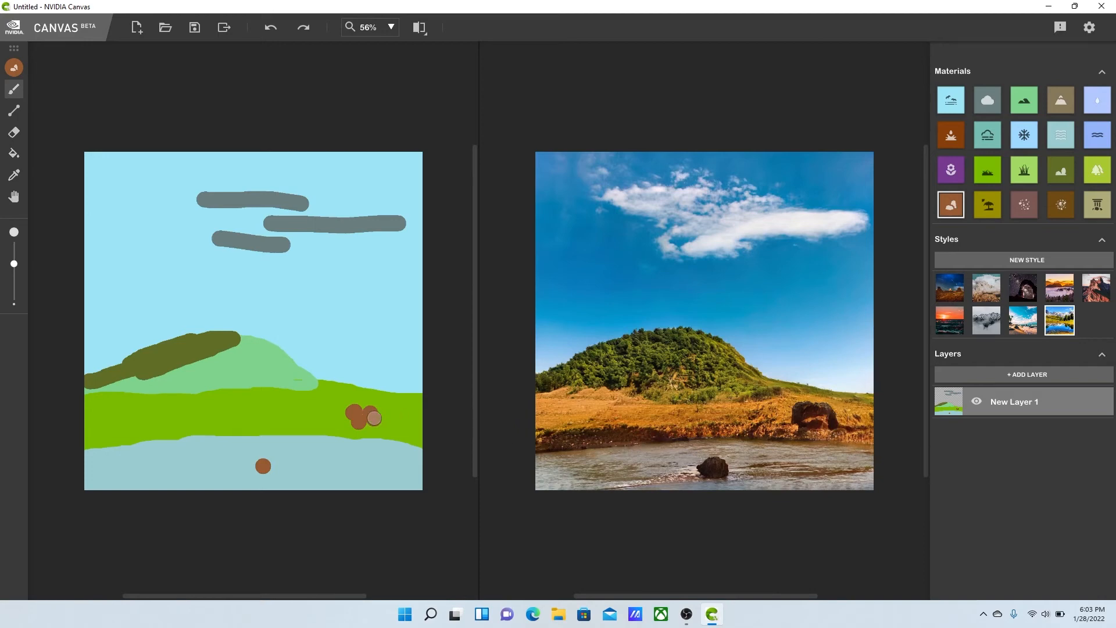
pyautogui.click(385, 416)
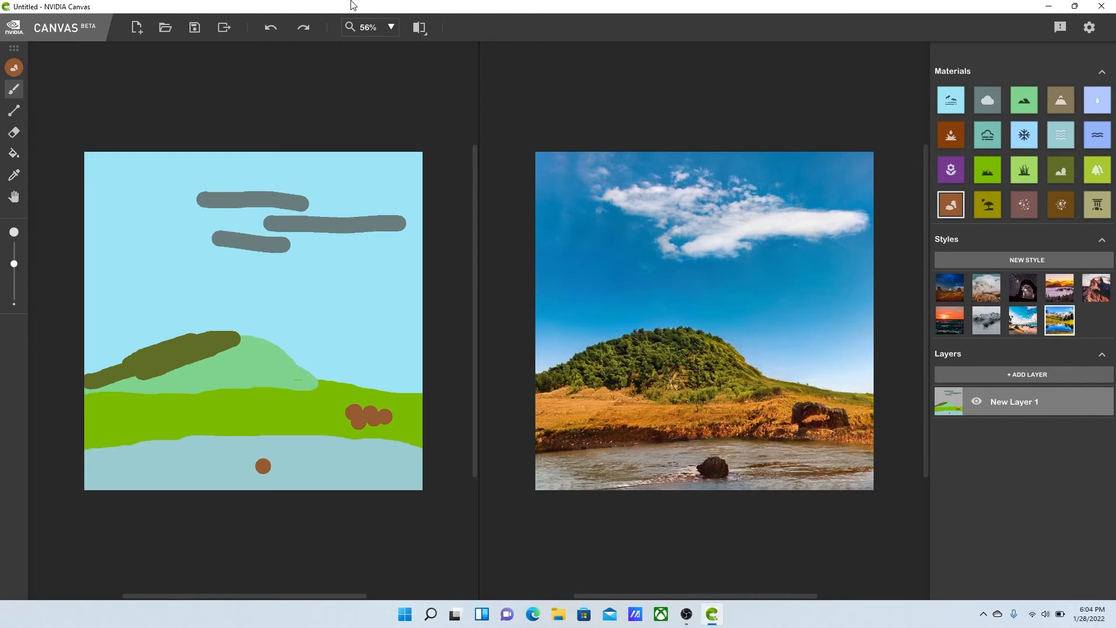
# On the blank sky canvas, paint a grass horizon across the lower quarter and fill everything below it with grass.
pyautogui.click(987, 170)
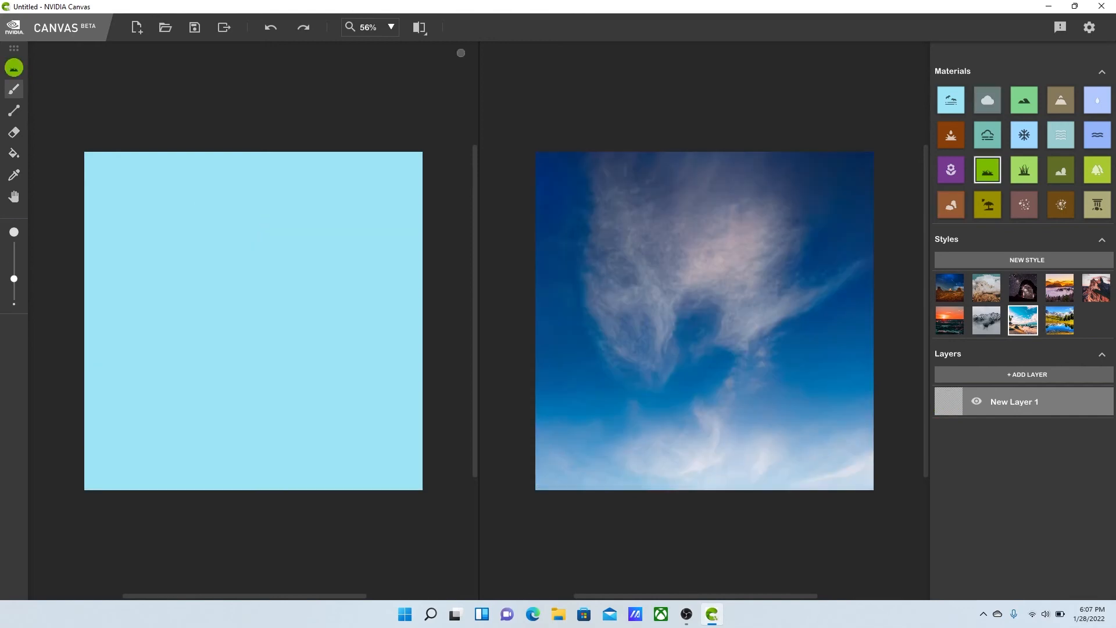
pyautogui.moveTo(85, 408); pyautogui.dragTo(436, 407)
pyautogui.click(14, 154)
pyautogui.click(253, 451)
# Paint a curved water edge across the new grass area and fill the foreground below it with water.
pyautogui.click(14, 89)
pyautogui.click(1060, 135)
pyautogui.moveTo(81, 447); pyautogui.dragTo(428, 442)
pyautogui.click(14, 153)
pyautogui.click(139, 455)
# Outline a low light green hill above the grass on the left side of the horizon and fill it in.
pyautogui.click(14, 89)
pyautogui.click(1024, 100)
pyautogui.moveTo(76, 394)
pyautogui.mouseDown()
pyautogui.moveTo(313, 395)
pyautogui.moveTo(233, 365)
pyautogui.mouseUp()
pyautogui.click(14, 154)
pyautogui.click(244, 390)
# Paint a small cluster of brown rocks in the water near the canvas's lower left corner.
pyautogui.click(14, 132)
pyautogui.click(950, 205)
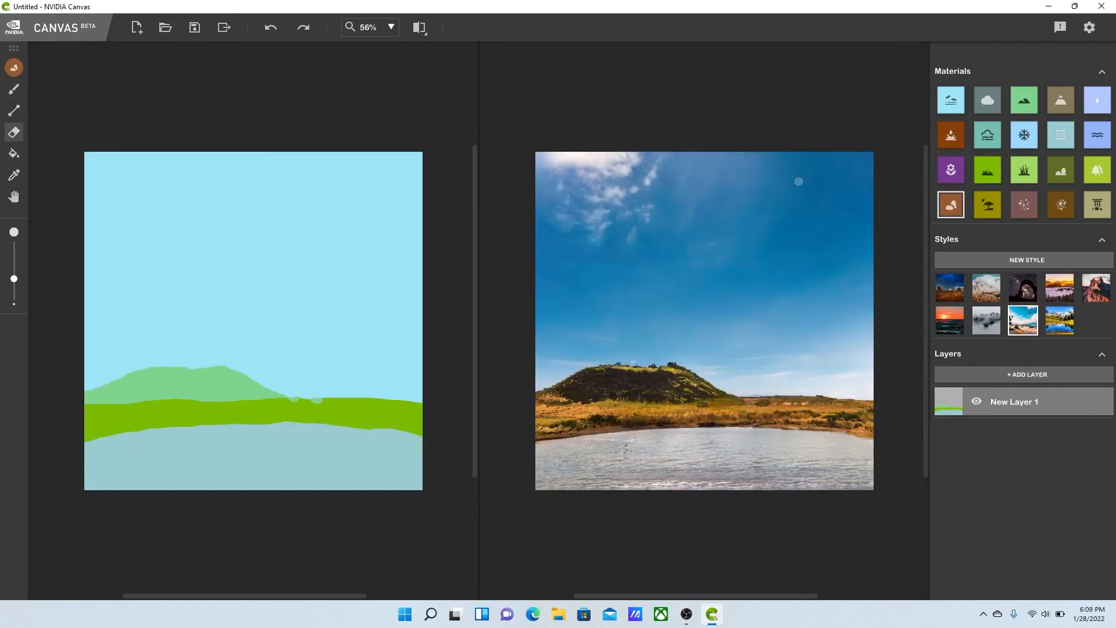
pyautogui.click(14, 89)
pyautogui.moveTo(123, 455); pyautogui.dragTo(139, 455)
# Outline a large khaki stone arch from the canvas's right edge down to the left shore and fill it with stone.
pyautogui.click(1097, 205)
pyautogui.moveTo(424, 343); pyautogui.dragTo(191, 414)
pyautogui.moveTo(119, 417)
pyautogui.mouseDown()
pyautogui.moveTo(434, 281)
pyautogui.moveTo(82, 407)
pyautogui.mouseUp()
pyautogui.click(14, 153)
pyautogui.click(131, 386)
# Extend the water up to the horizon beneath the stone arch by outlining its edge and filling the remaining grass.
pyautogui.click(14, 89)
pyautogui.click(1061, 135)
pyautogui.moveTo(209, 423); pyautogui.dragTo(411, 400)
pyautogui.click(14, 154)
pyautogui.click(295, 412)
# Paint olive green bushes along the upper edge of the stone arch from the left shore towards its top.
pyautogui.click(1060, 170)
pyautogui.click(14, 89)
pyautogui.moveTo(116, 376); pyautogui.dragTo(277, 293)
# Paint grey cloud strokes in the sky's upper left and mauve gravel strokes along the left shoreline.
pyautogui.click(987, 100)
pyautogui.moveTo(104, 216); pyautogui.dragTo(235, 205)
pyautogui.click(950, 204)
pyautogui.moveTo(264, 416); pyautogui.dragTo(96, 447)
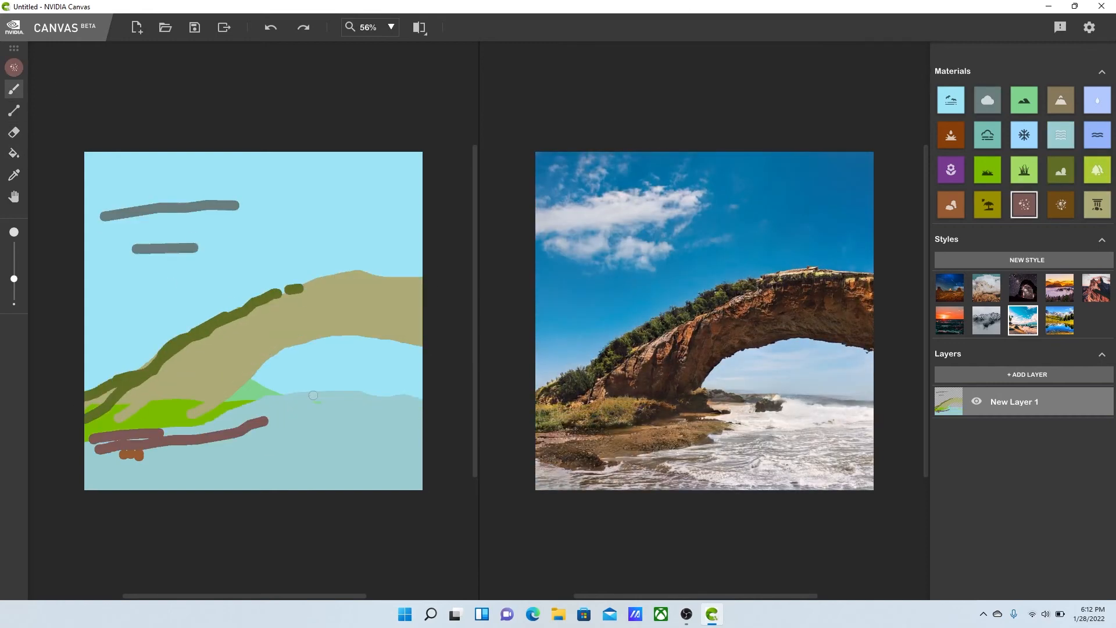
# Try the red ocean sunset style on the arch scene, followed by the dark blue evening landscape style.
pyautogui.click(949, 320)
pyautogui.click(950, 287)
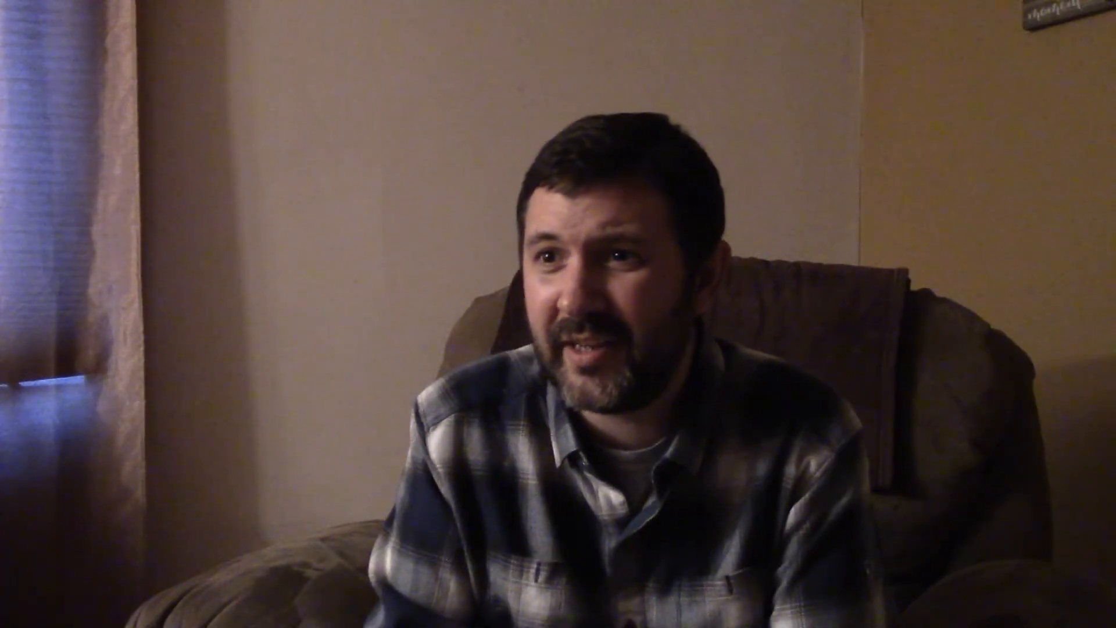